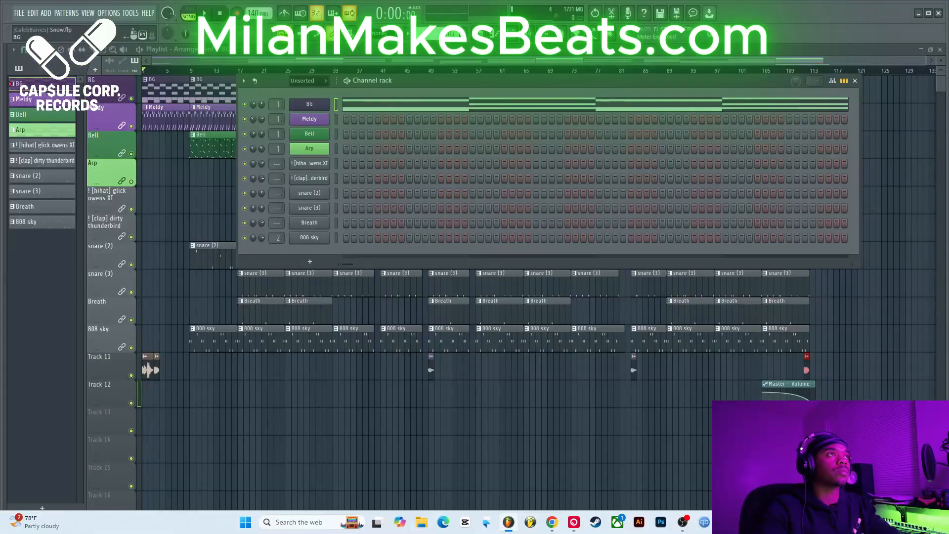
- Switch playback to pattern mode and audition the Meldy pattern
click(42, 99)
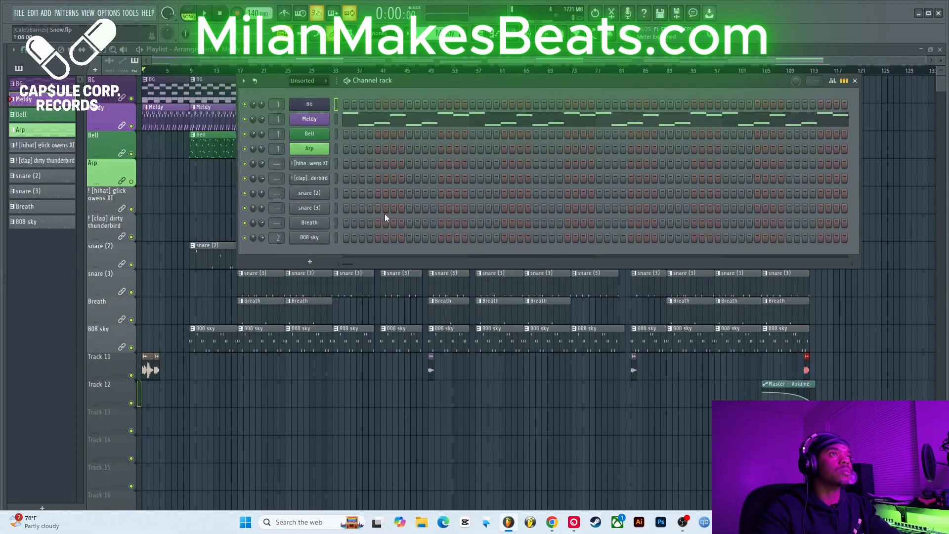
click(186, 15)
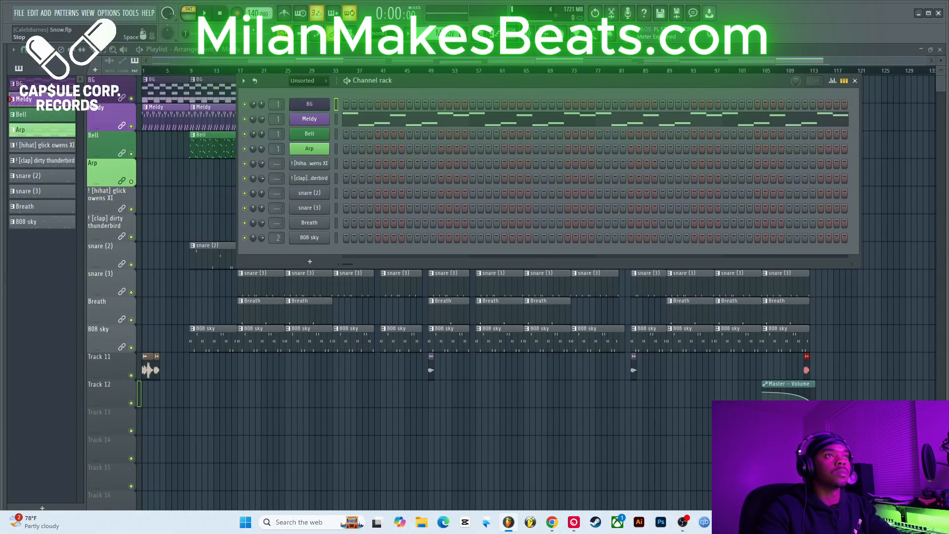
key(space)
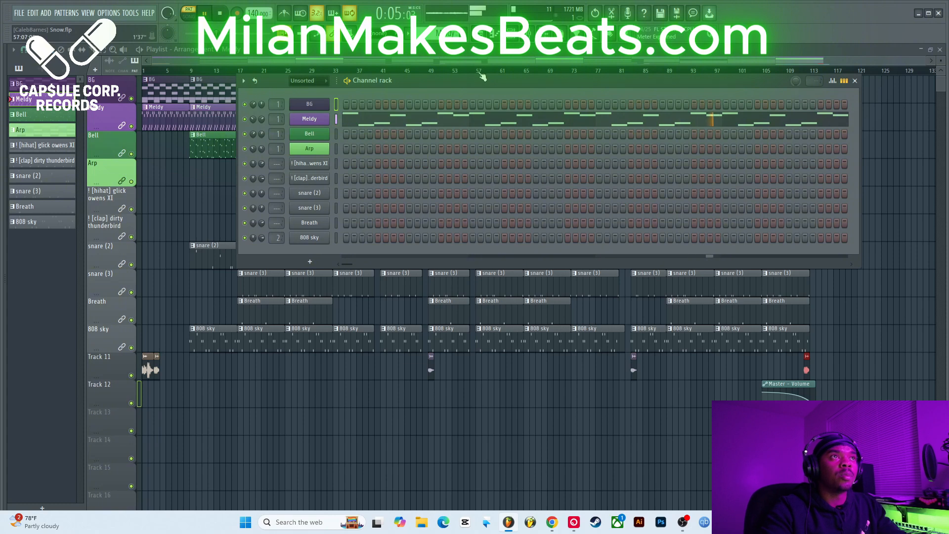
key(space)
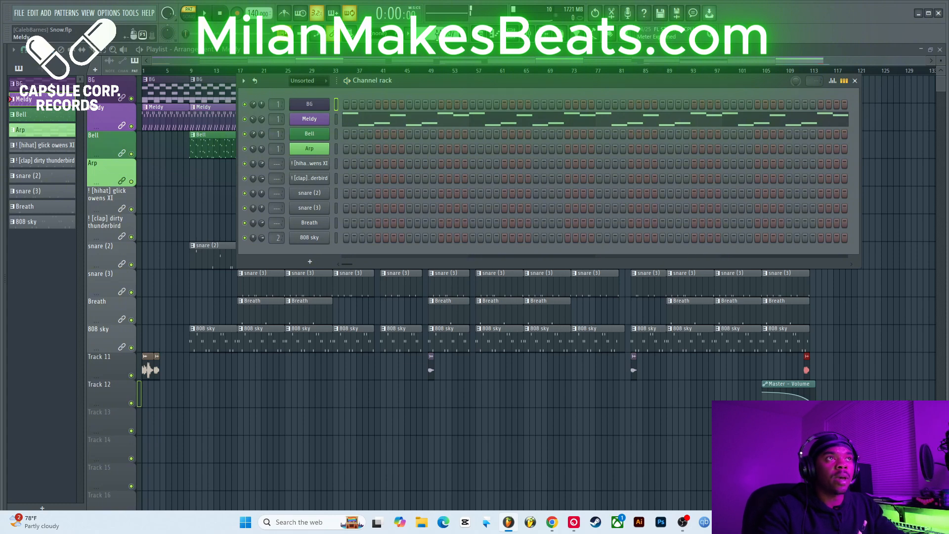
- Select the BG pattern and play it back on its own, stopping after a few bars
scroll(445, 33, down, 1)
scroll(445, 33, up, 2)
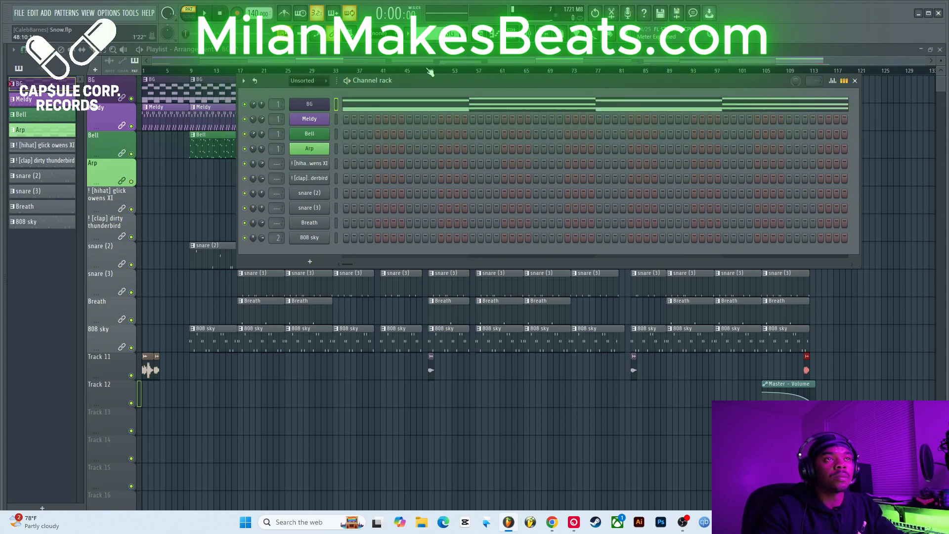
key(space)
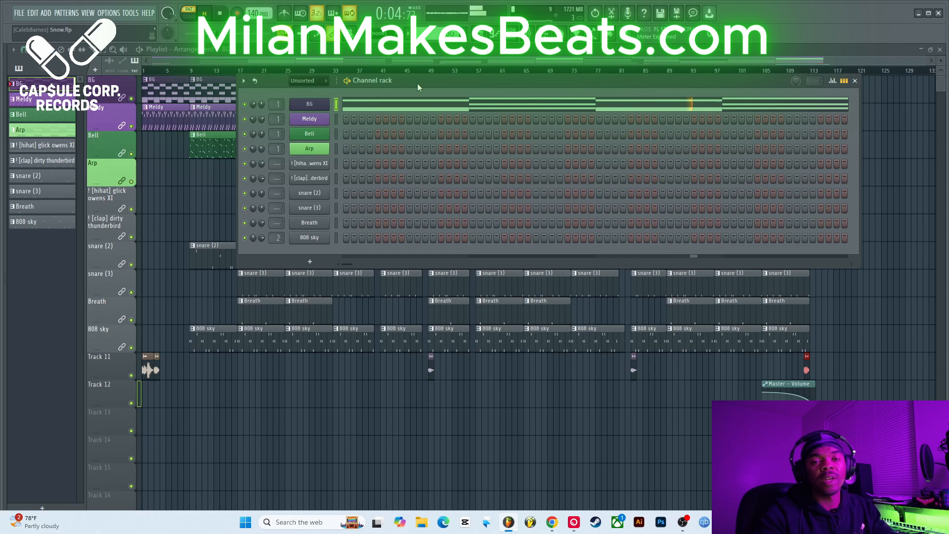
key(space)
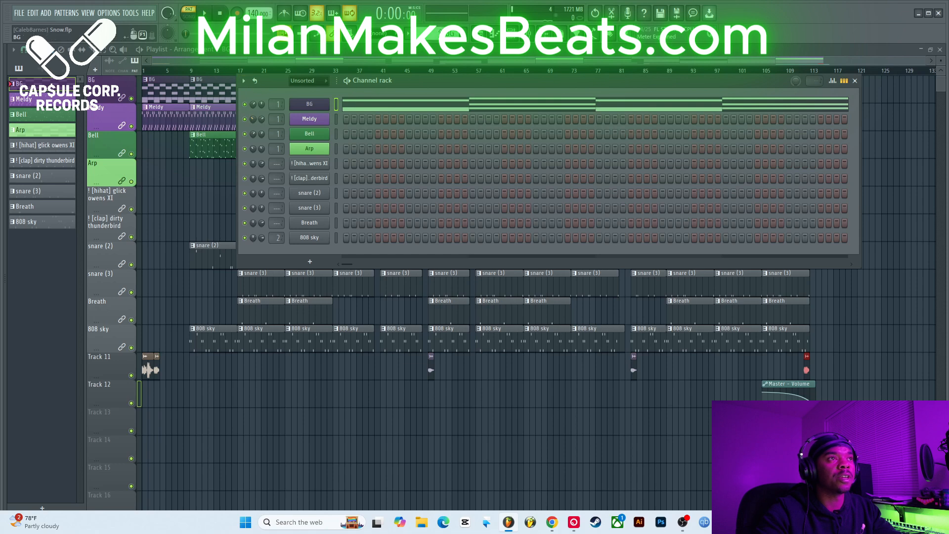
- Audition the Bell pattern on its own, followed by the Arp pattern
scroll(437, 33, down, 2)
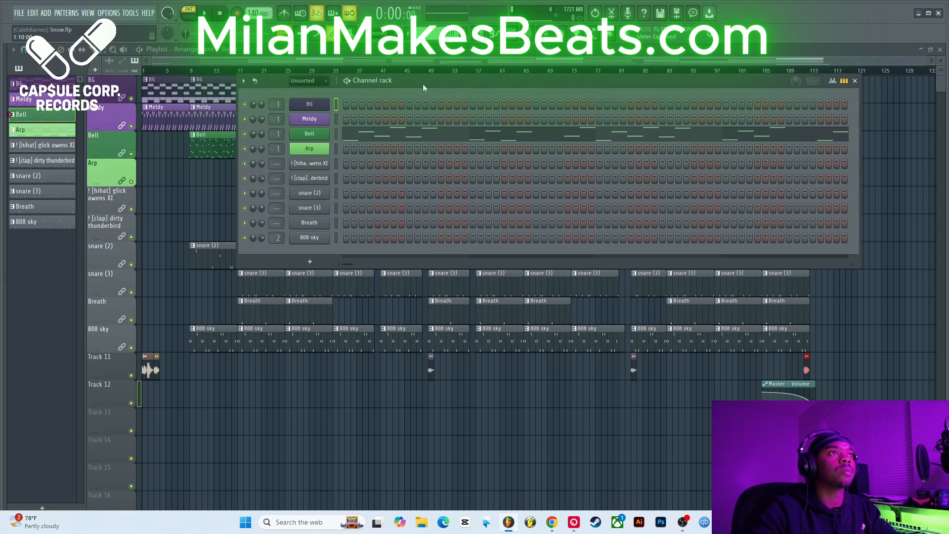
key(space)
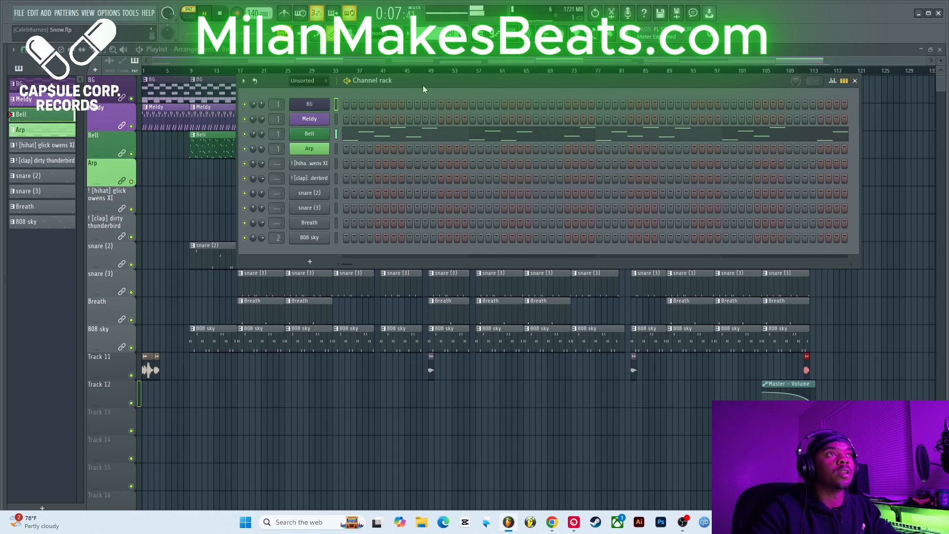
key(space)
scroll(445, 33, down, 1)
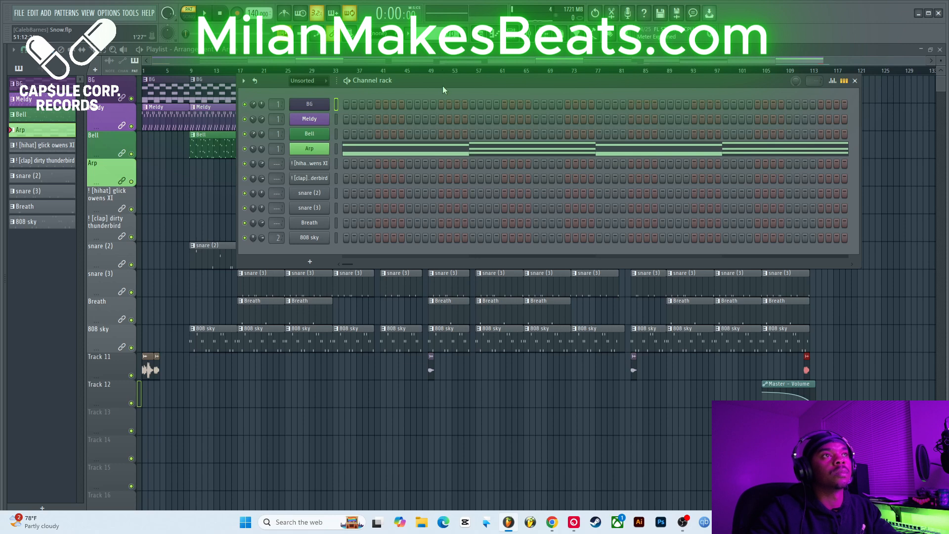
key(space)
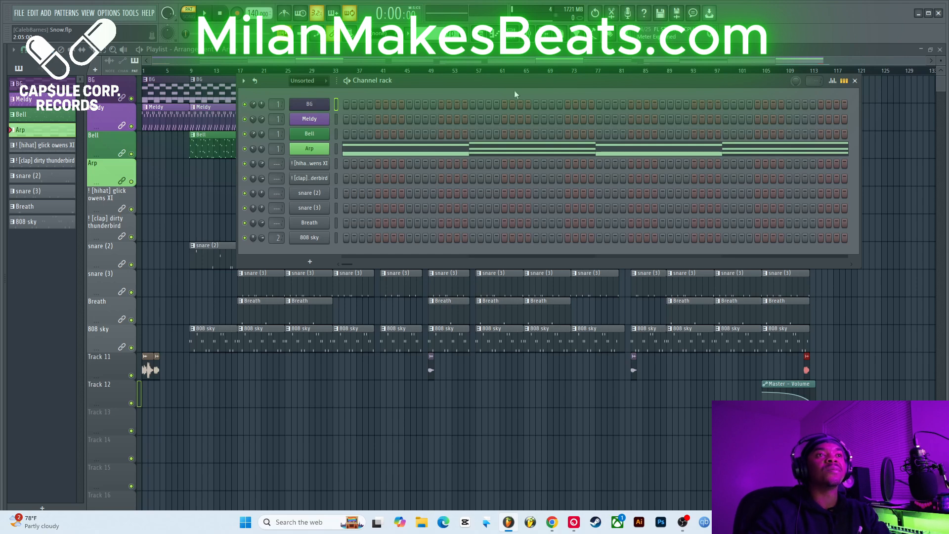
- Split the BG pattern by channel and select every pattern in the picker from BG through 808 sky
click(855, 81)
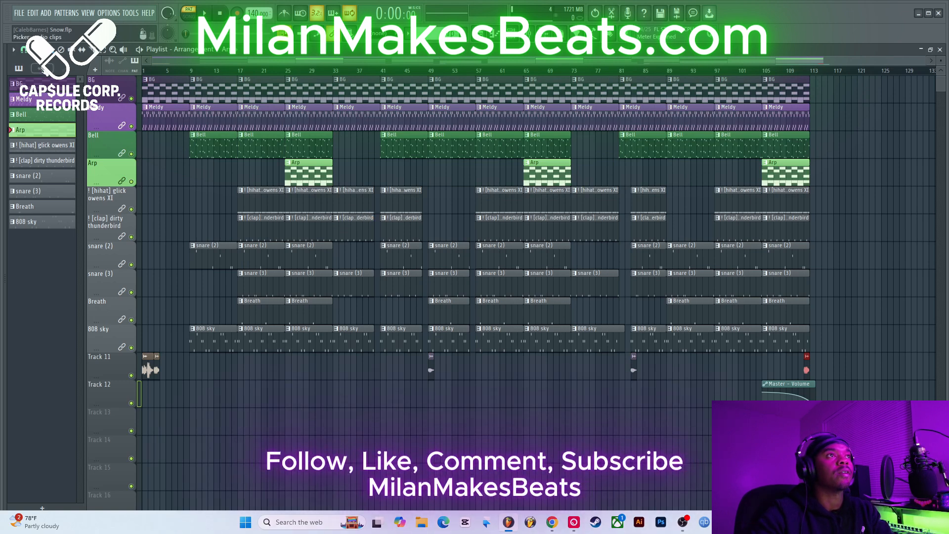
click(123, 50)
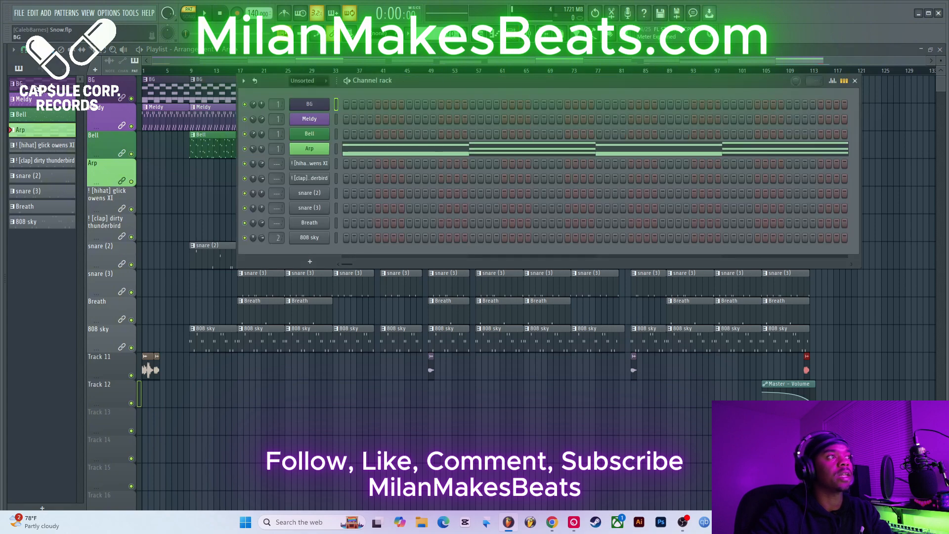
right_click(36, 87)
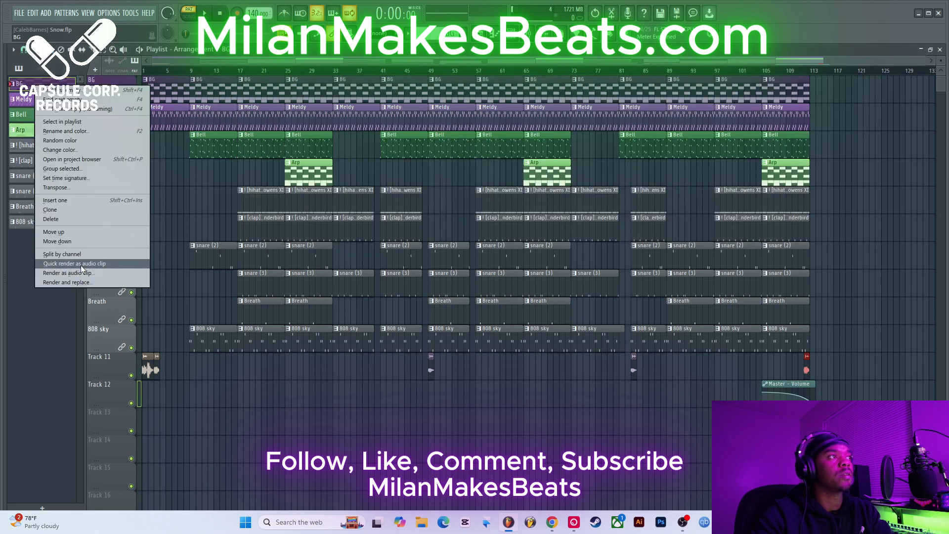
click(73, 254)
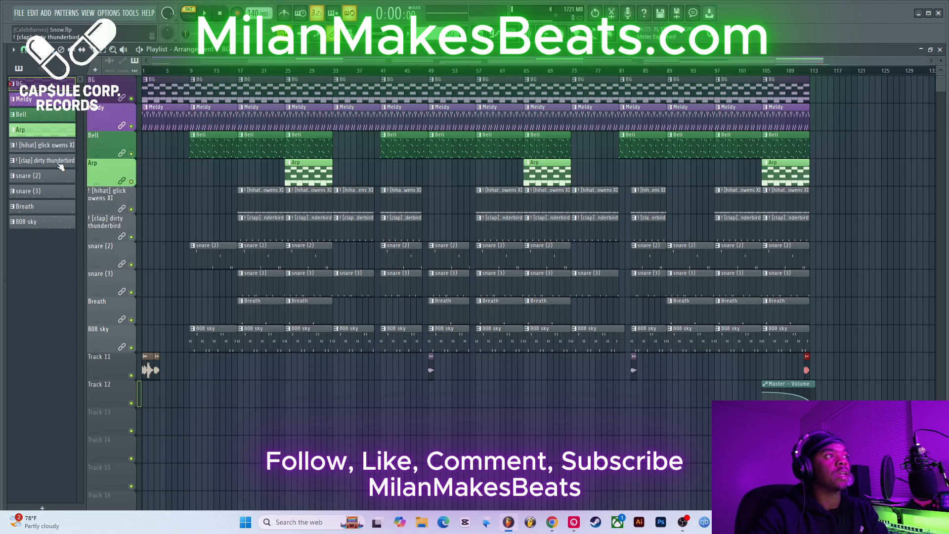
click(45, 226)
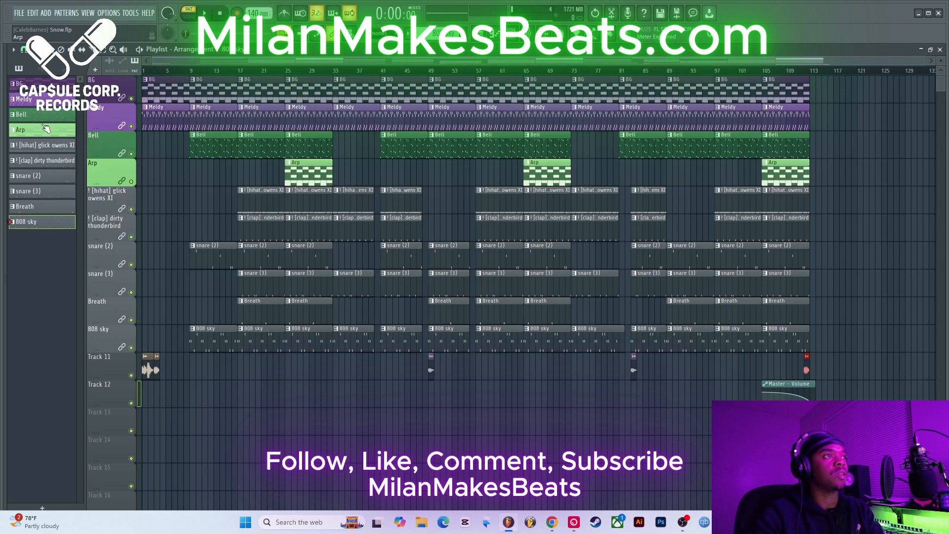
click(29, 84)
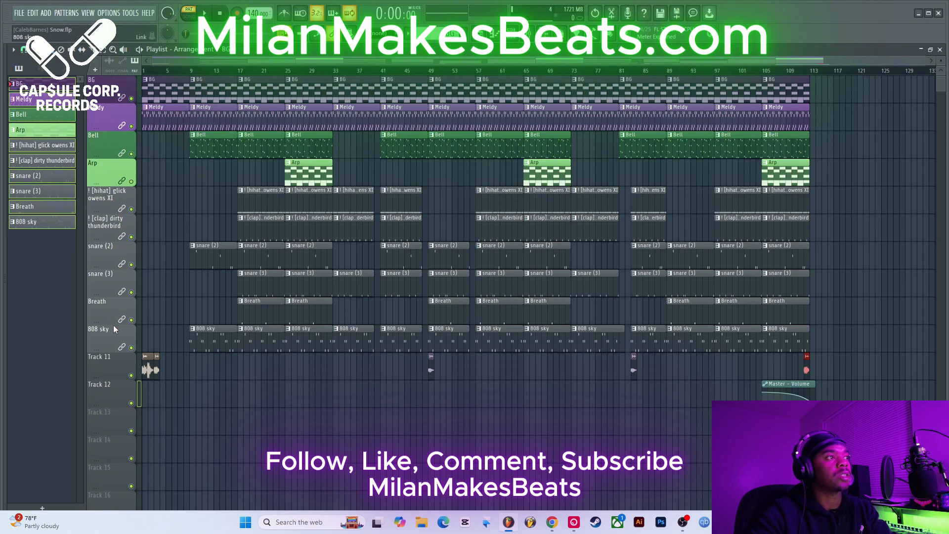
click(148, 341)
right_click(153, 336)
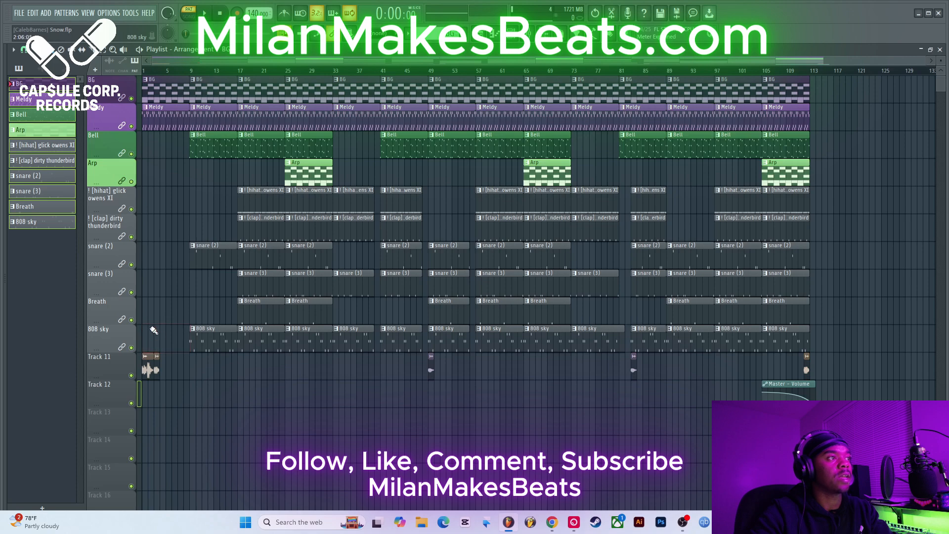
click(146, 317)
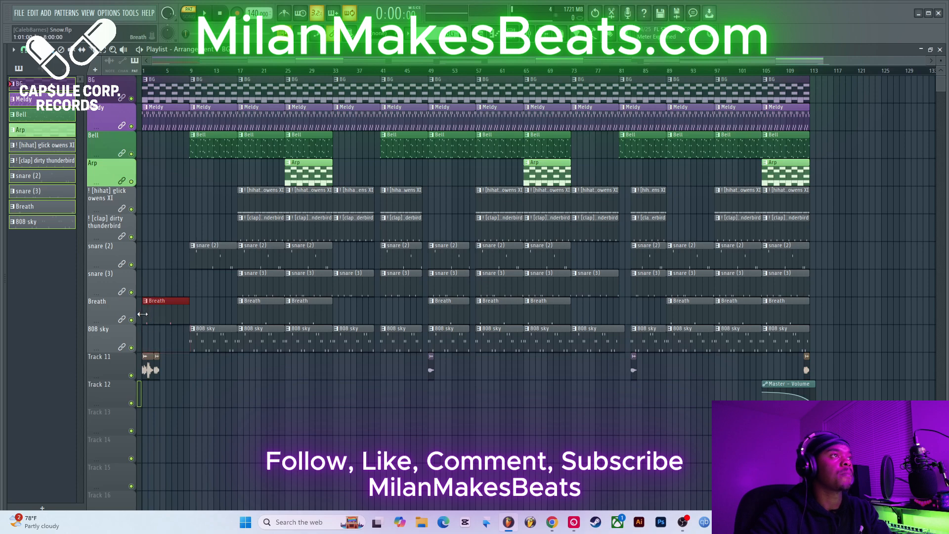
right_click(168, 305)
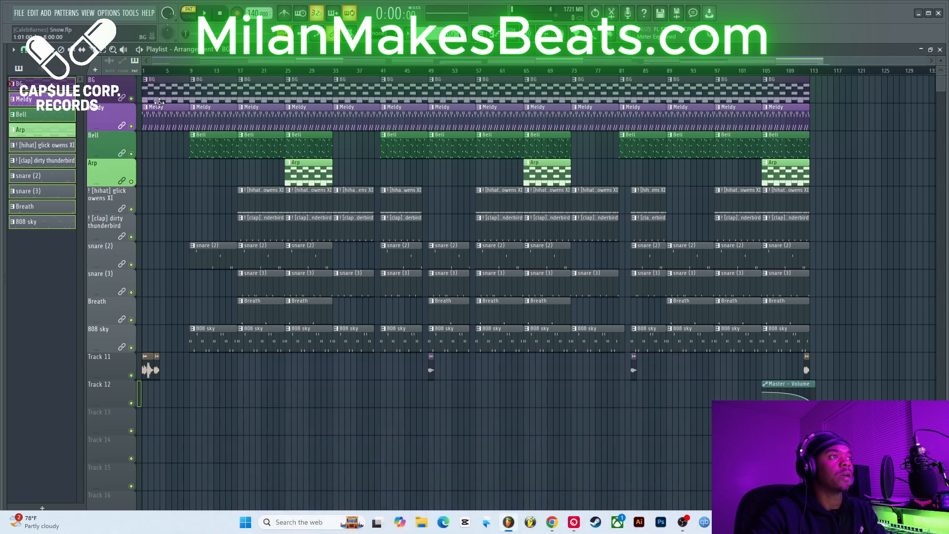
- Highlight the intro clips in bars 1–8 and mark a playlist time selection from bar 1 to bar 57
drag(156, 80, 155, 372)
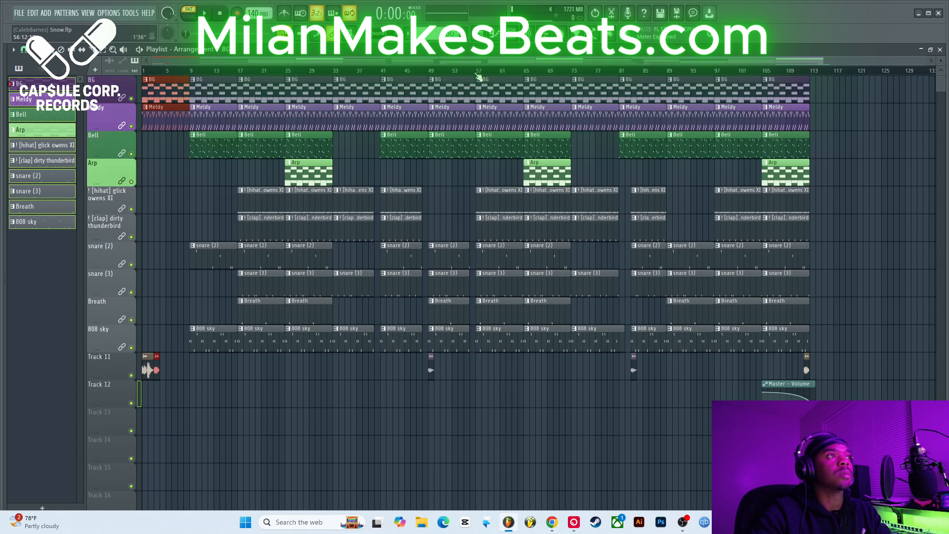
drag(479, 75, 213, 145)
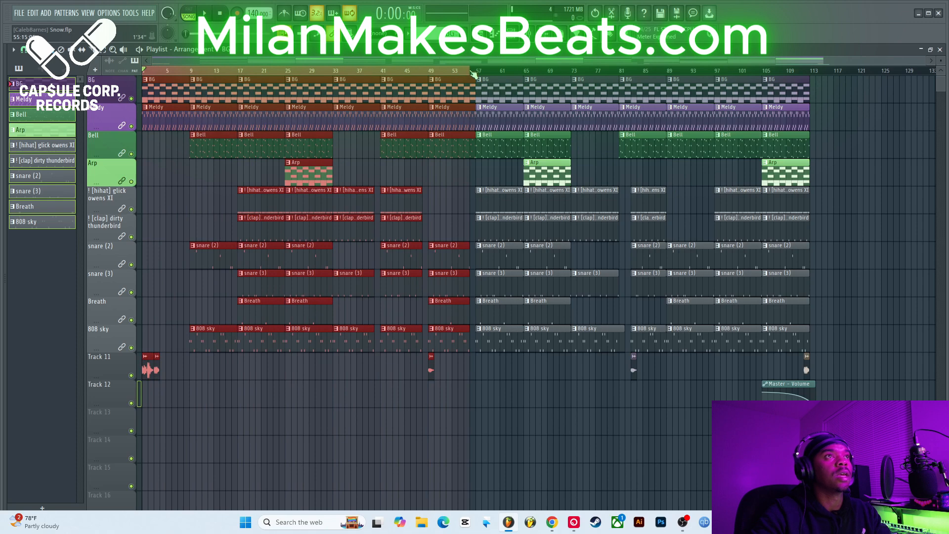
drag(478, 75, 123, 73)
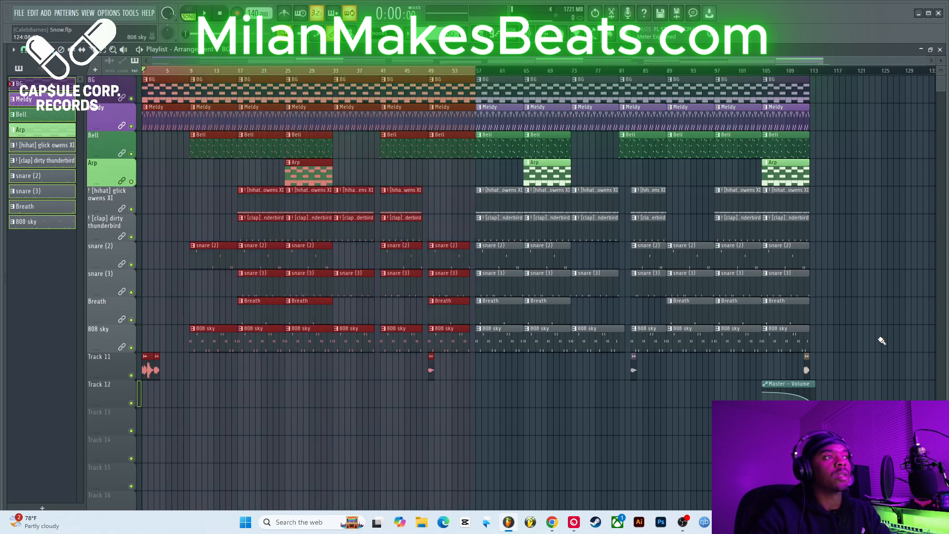
click(270, 399)
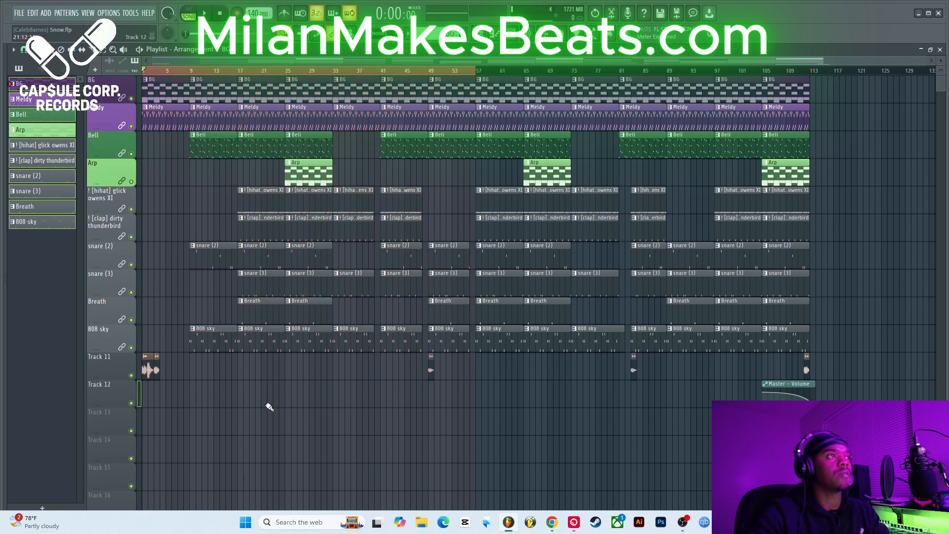
- Highlight the arrangement's clips section by section, covering bars 17–32 and bars 33–56
drag(148, 434, 269, 60)
drag(266, 406, 320, 69)
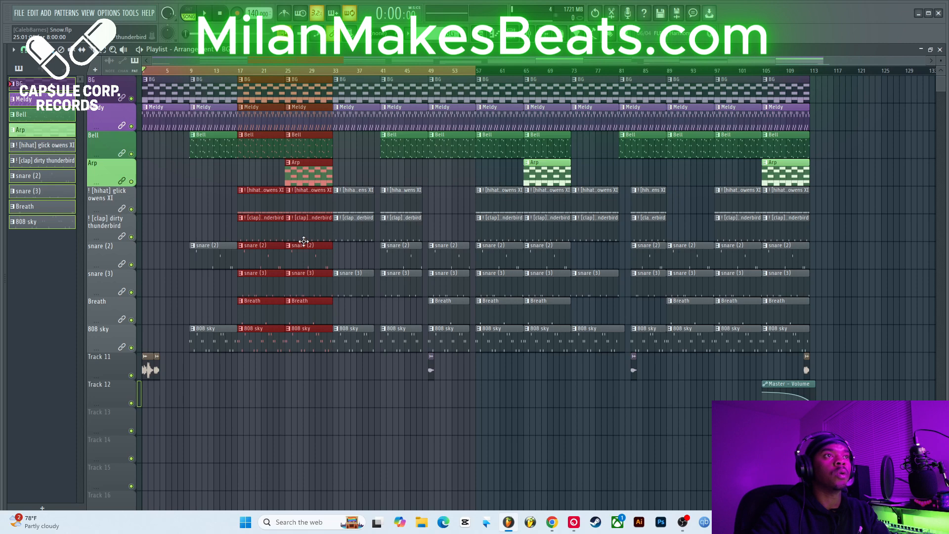
drag(350, 406, 459, 61)
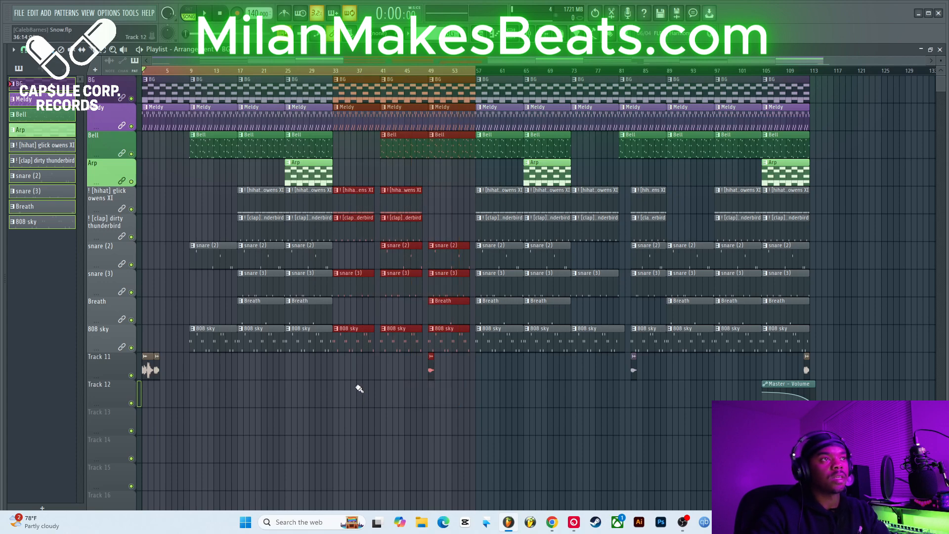
drag(355, 405, 403, 111)
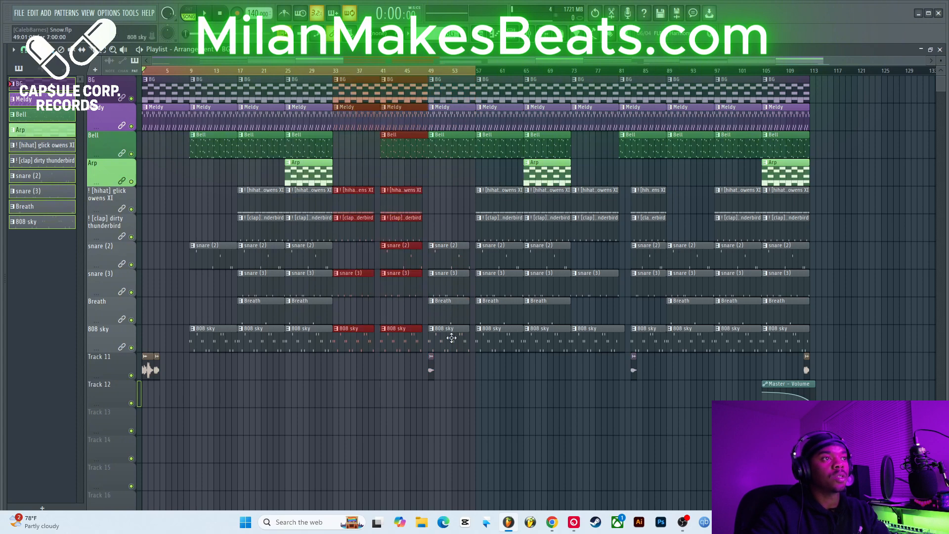
drag(451, 380, 441, 74)
drag(358, 434, 461, 59)
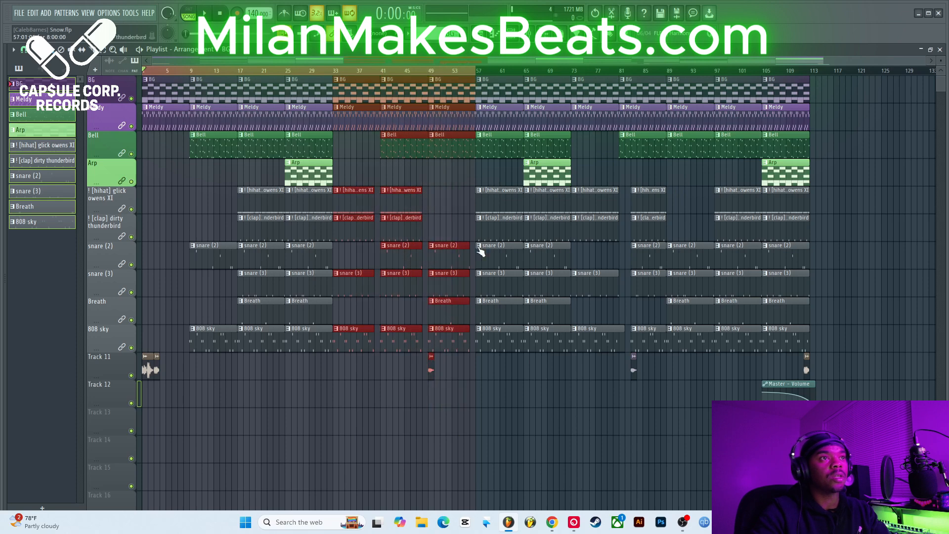
- Highlight the remaining arrangement sections from bar 57 to bar 112, ending with the Master - Volume automation clip
drag(501, 406, 515, 166)
drag(492, 434, 566, 74)
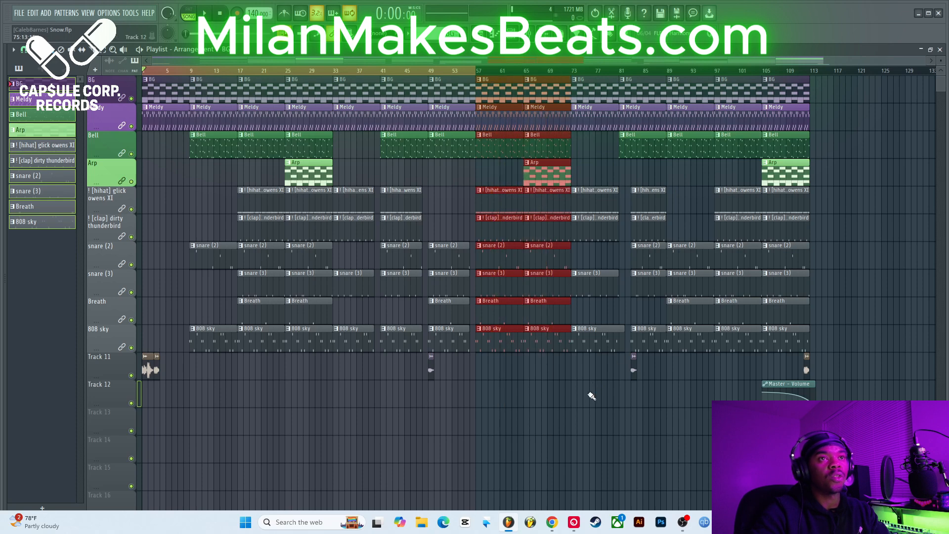
drag(588, 405, 701, 15)
drag(736, 368, 793, 44)
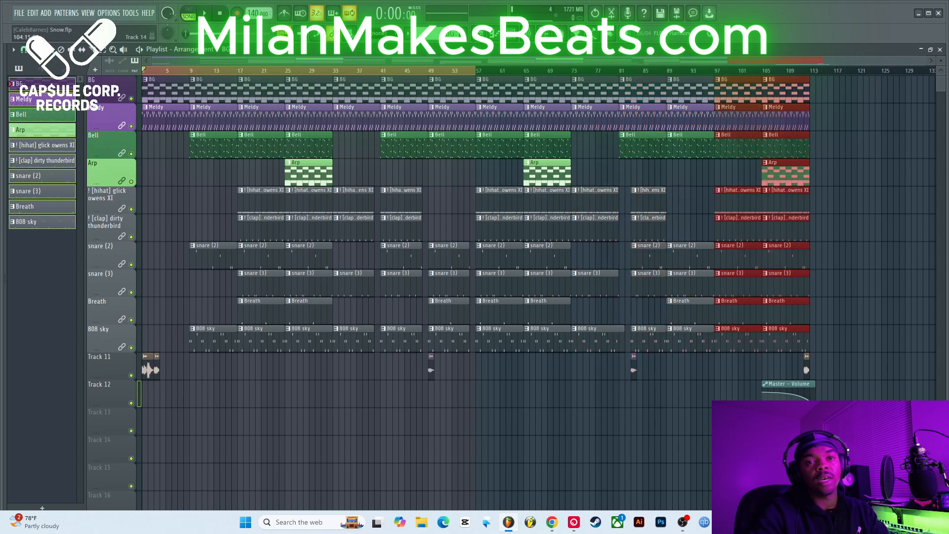
drag(762, 447, 842, 381)
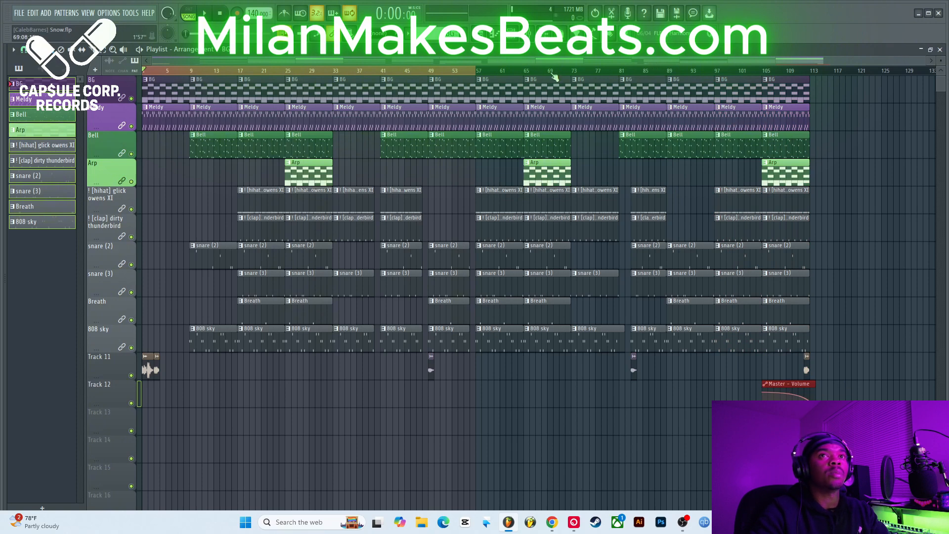
- Clear the playlist's time selection while keeping the whole arrangement in view
ctrl+click(449, 74)
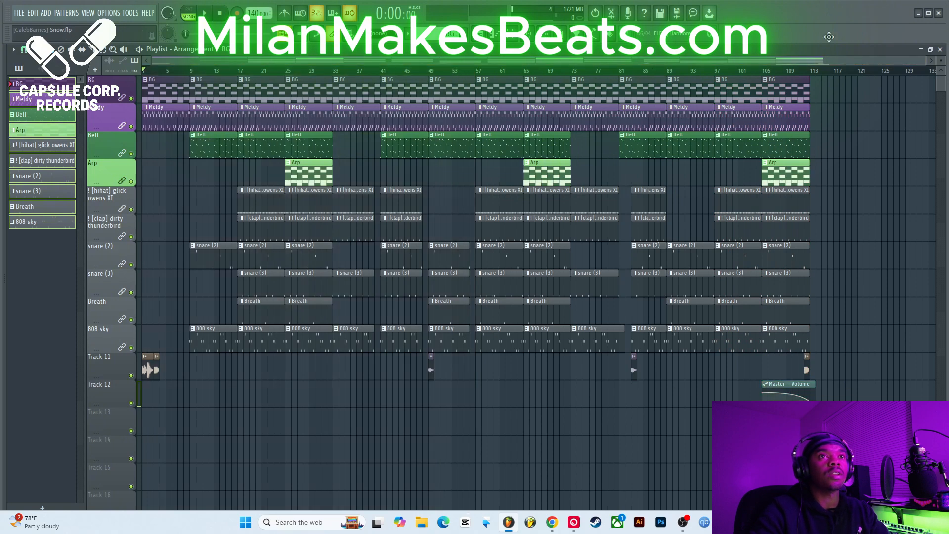
drag(931, 59, 893, 58)
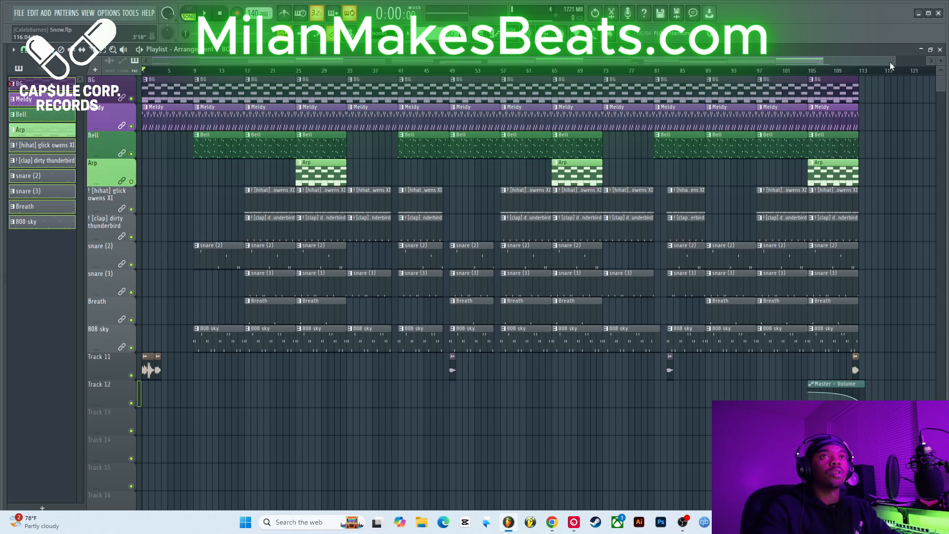
drag(894, 61, 929, 62)
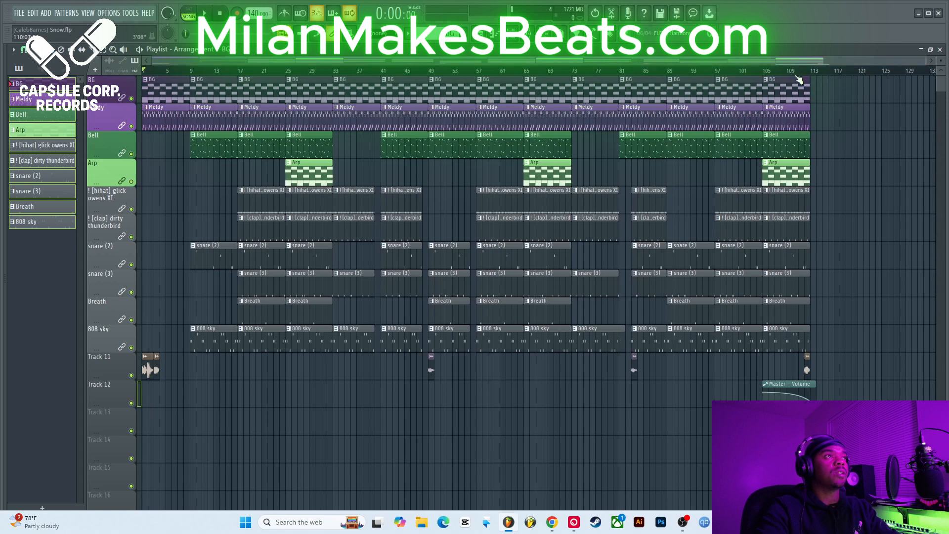